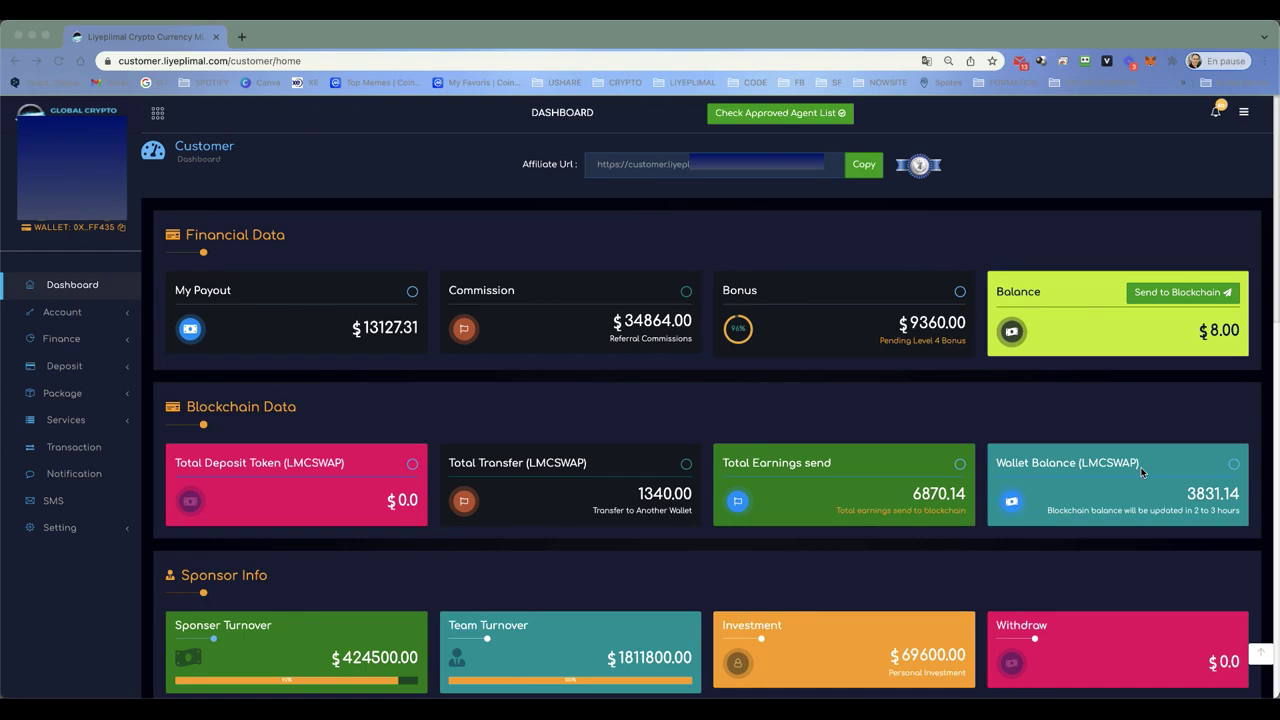
Step: Expand the Finance menu in the sidebar to reveal the transfer and withdrawal options
click(60, 339)
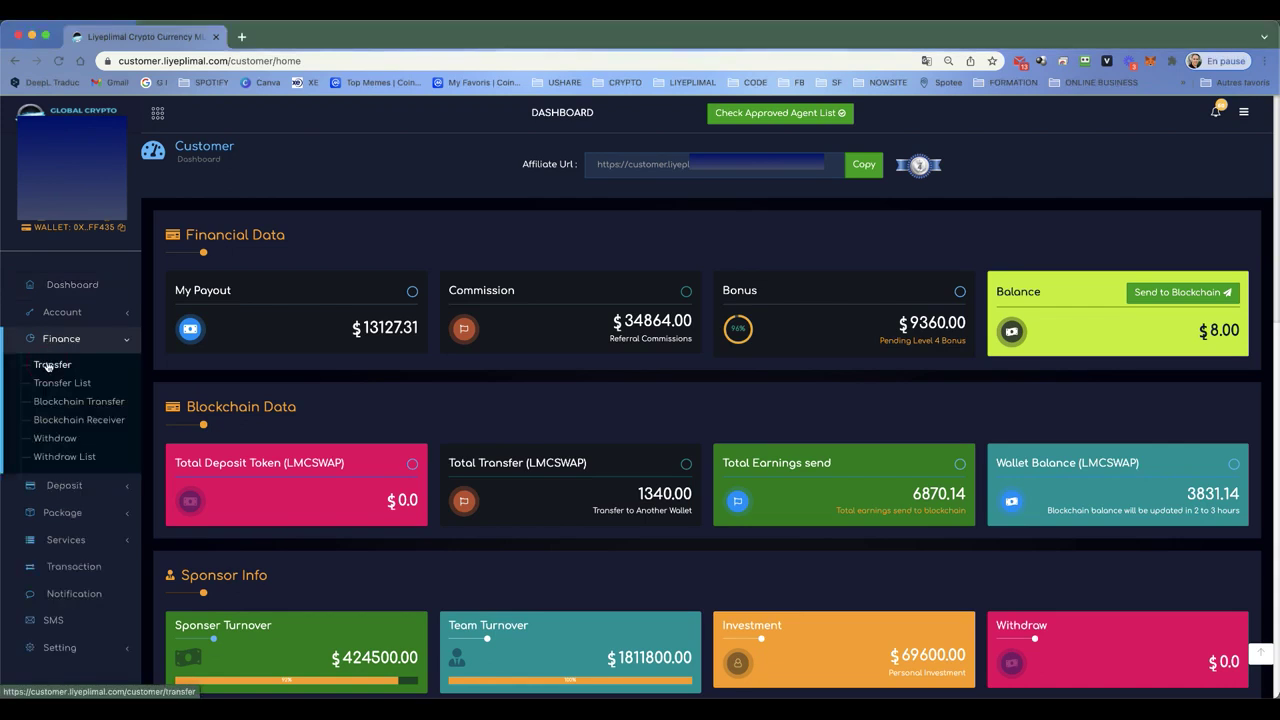
Step: On the Transfer page, paste the recipient's external wallet address and enter amount 200
click(47, 366)
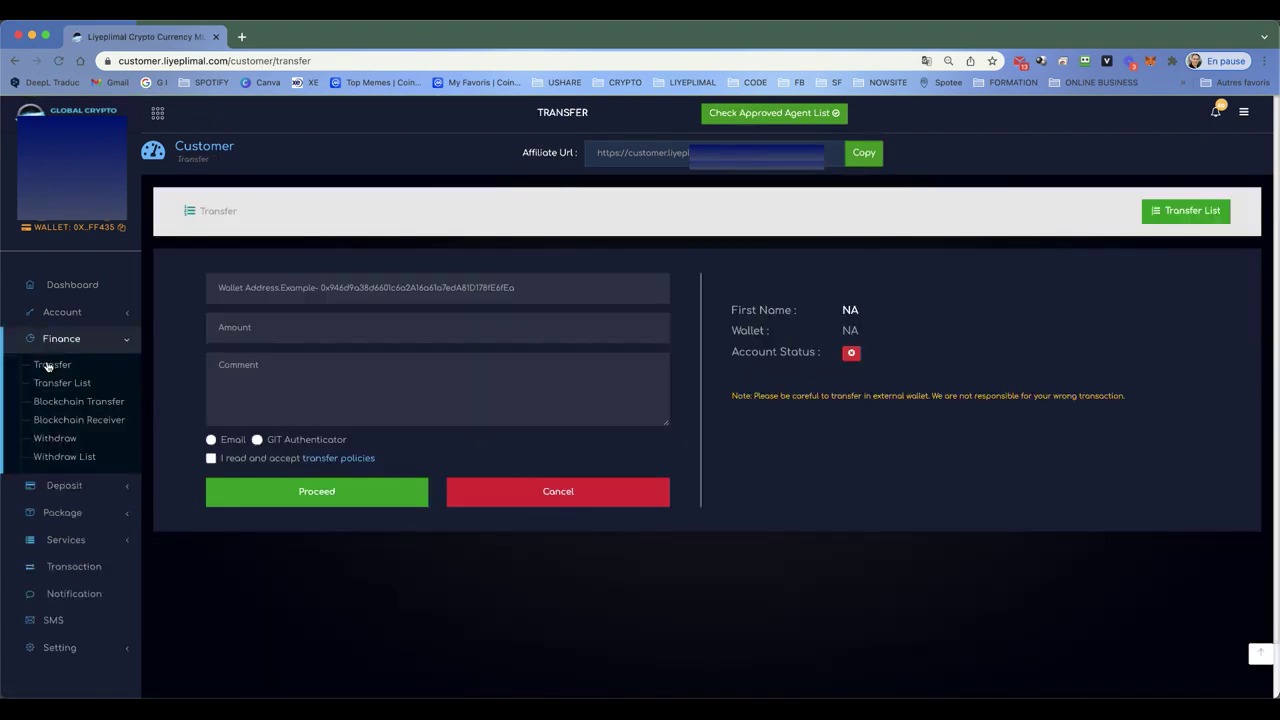
click(358, 290)
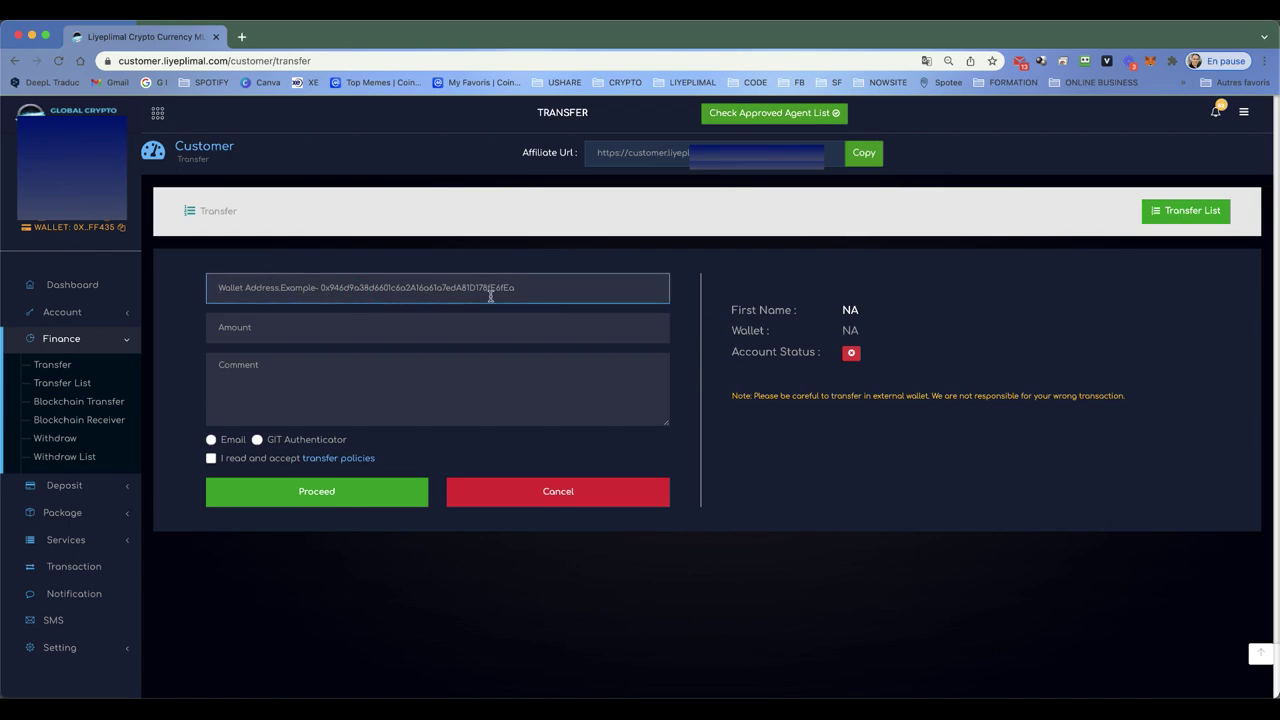
click(524, 288)
key(super+v)
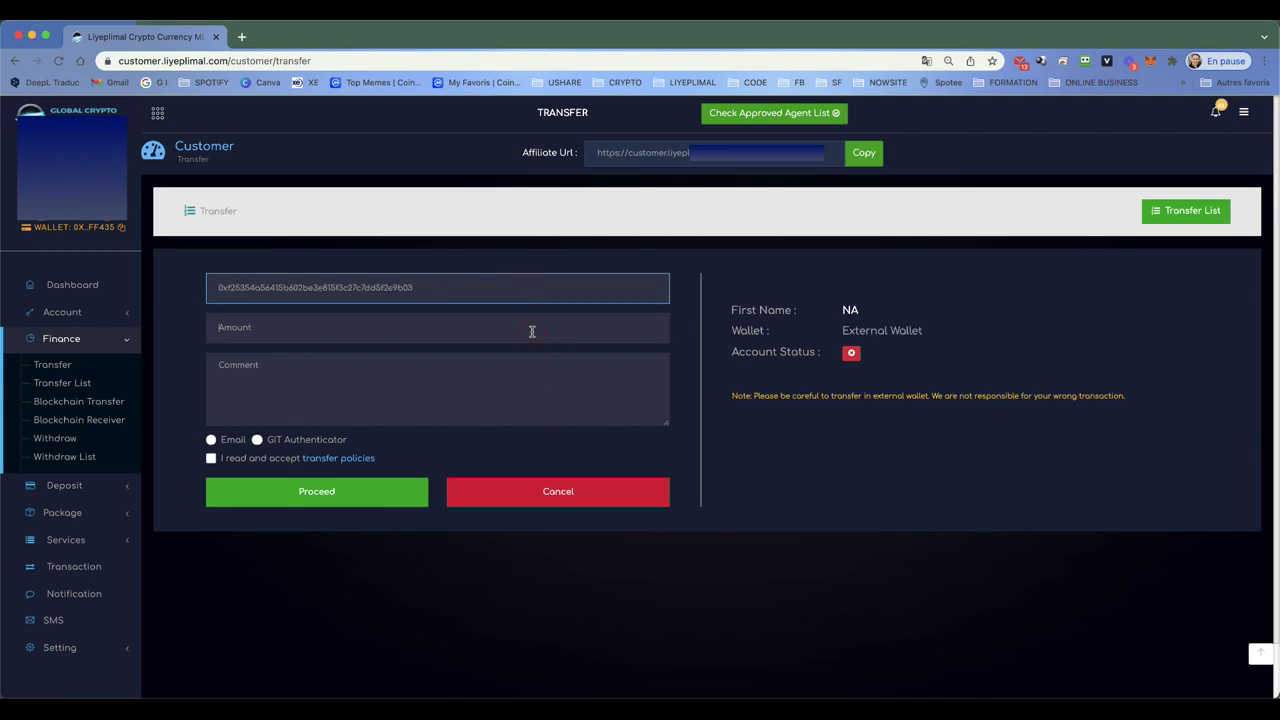
click(532, 331)
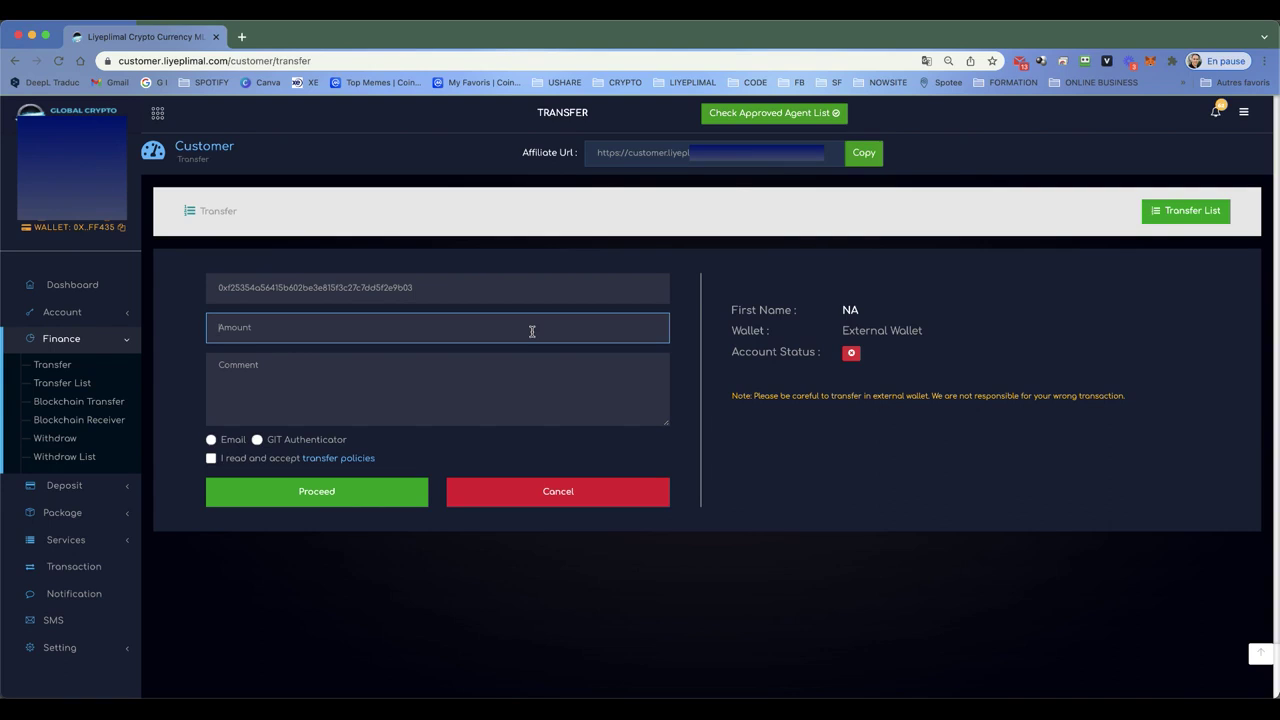
text(200)
Step: Add the comment 'Pack' and choose GIT Authenticator as the verification method
click(470, 374)
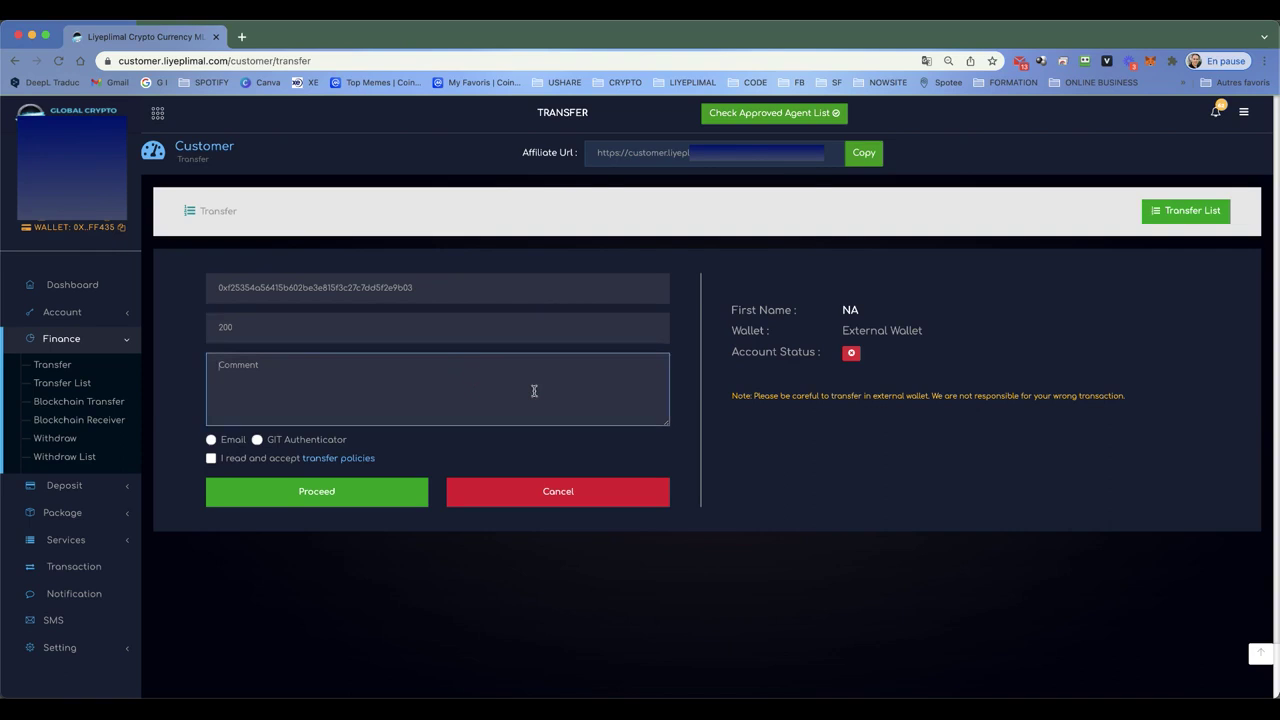
text(M)
key(BackSpace)
text(P)
text(ack)
click(259, 441)
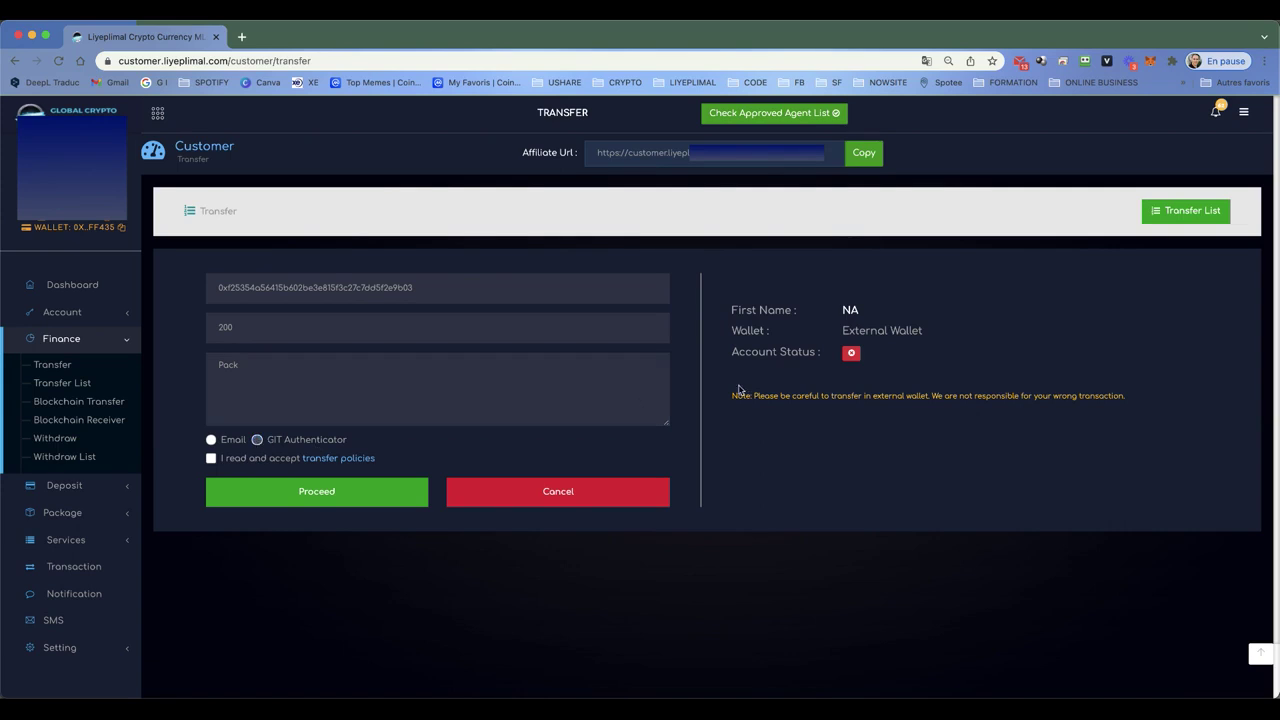
Step: Check the recipient details (NA, External Wallet) and address, then accept the transfer policies
double_click(856, 312)
drag(842, 330, 950, 334)
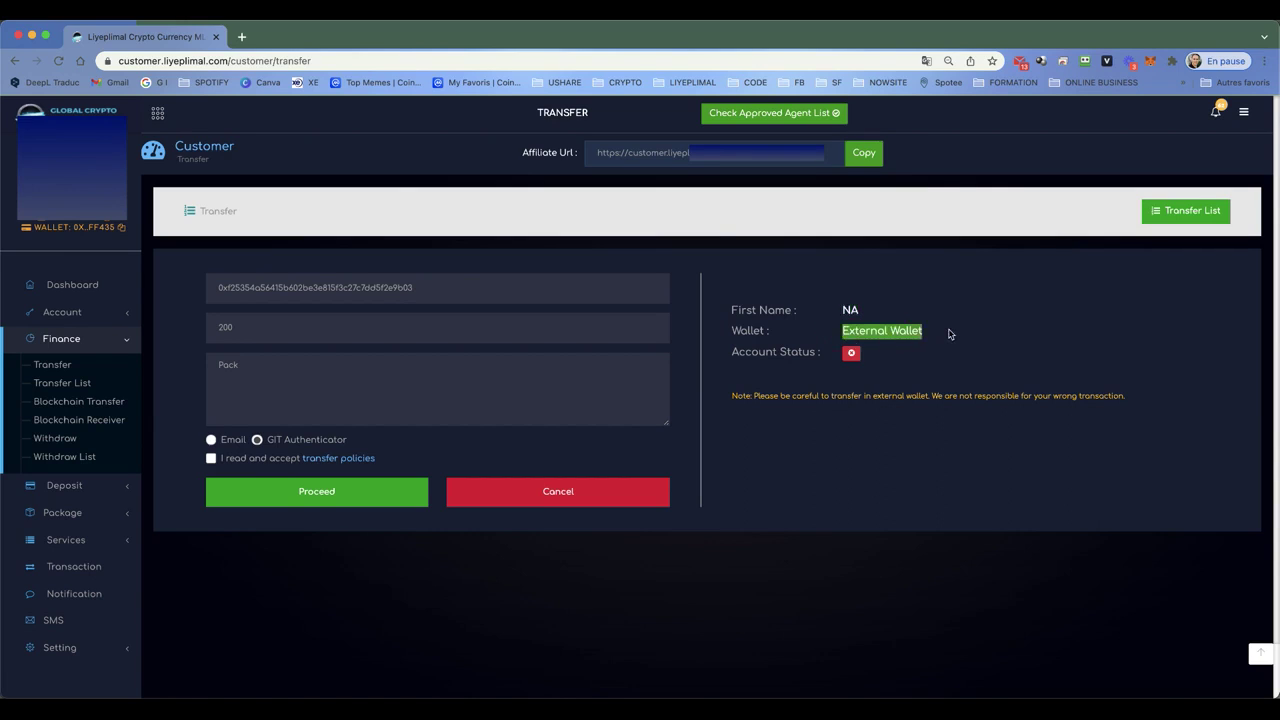
click(532, 290)
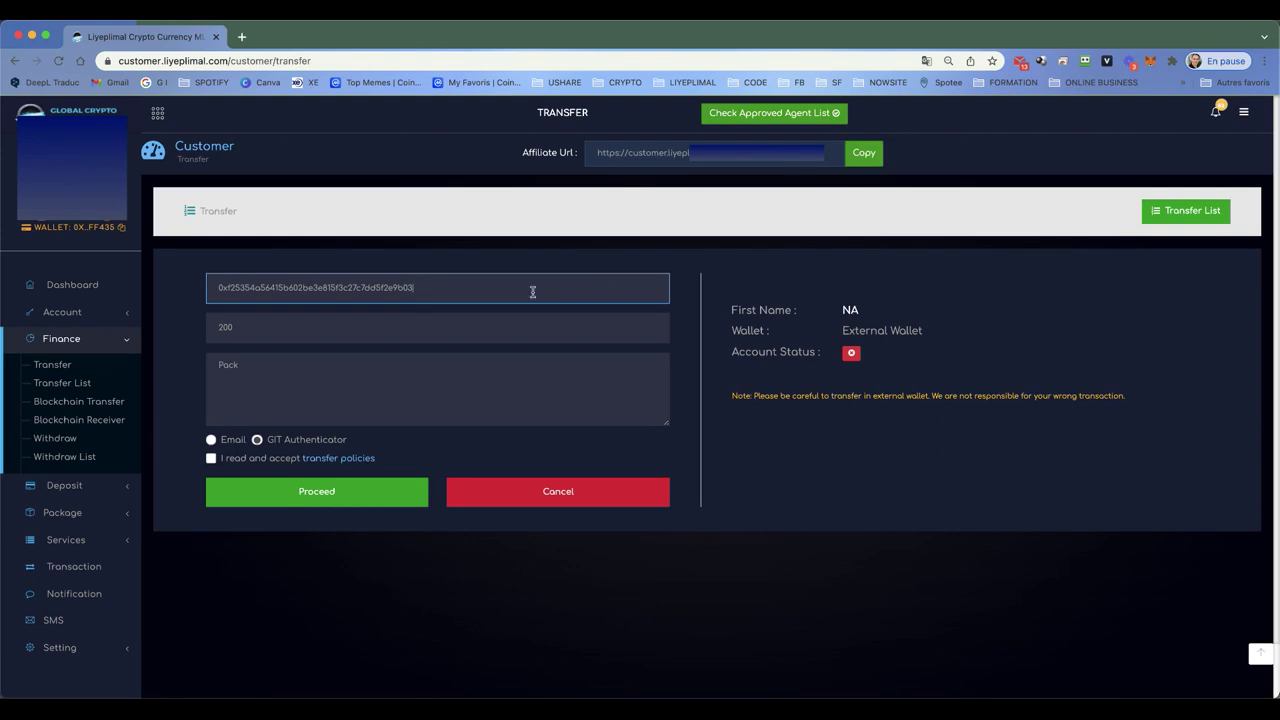
click(222, 288)
click(211, 459)
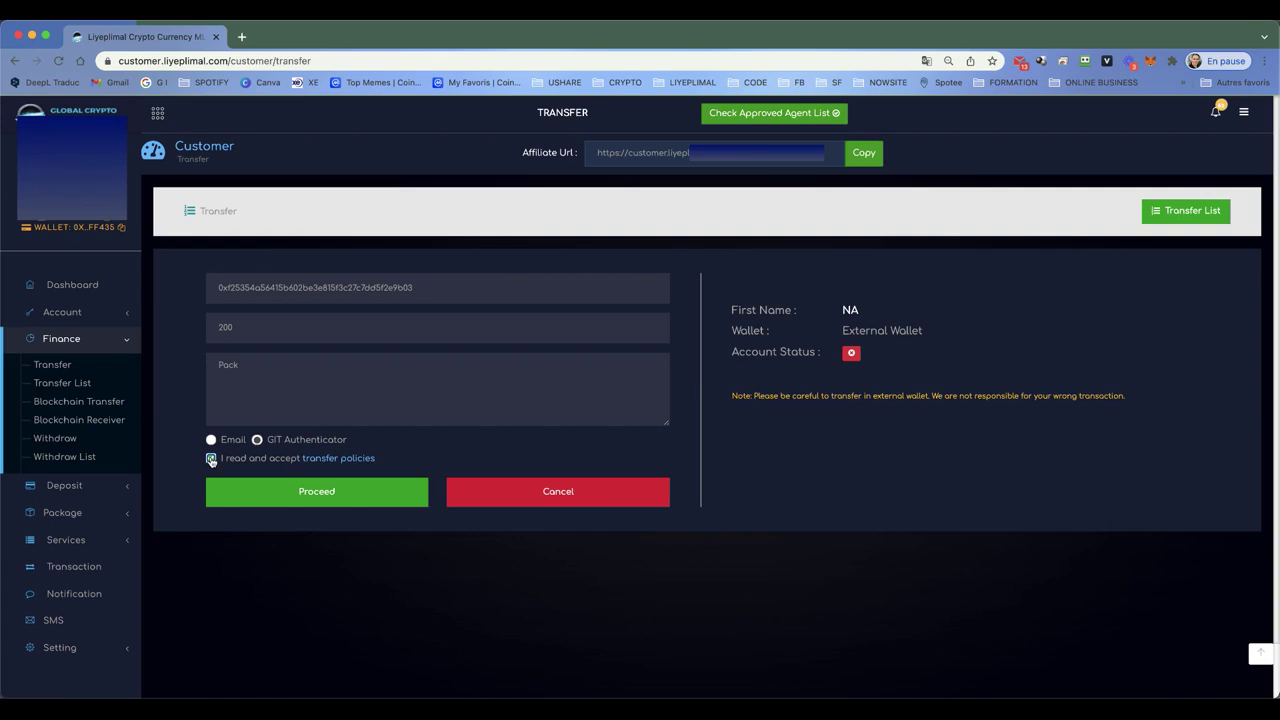
Step: Confirm the transfer with the 4-digit account PIN and the authenticator verification code
click(351, 500)
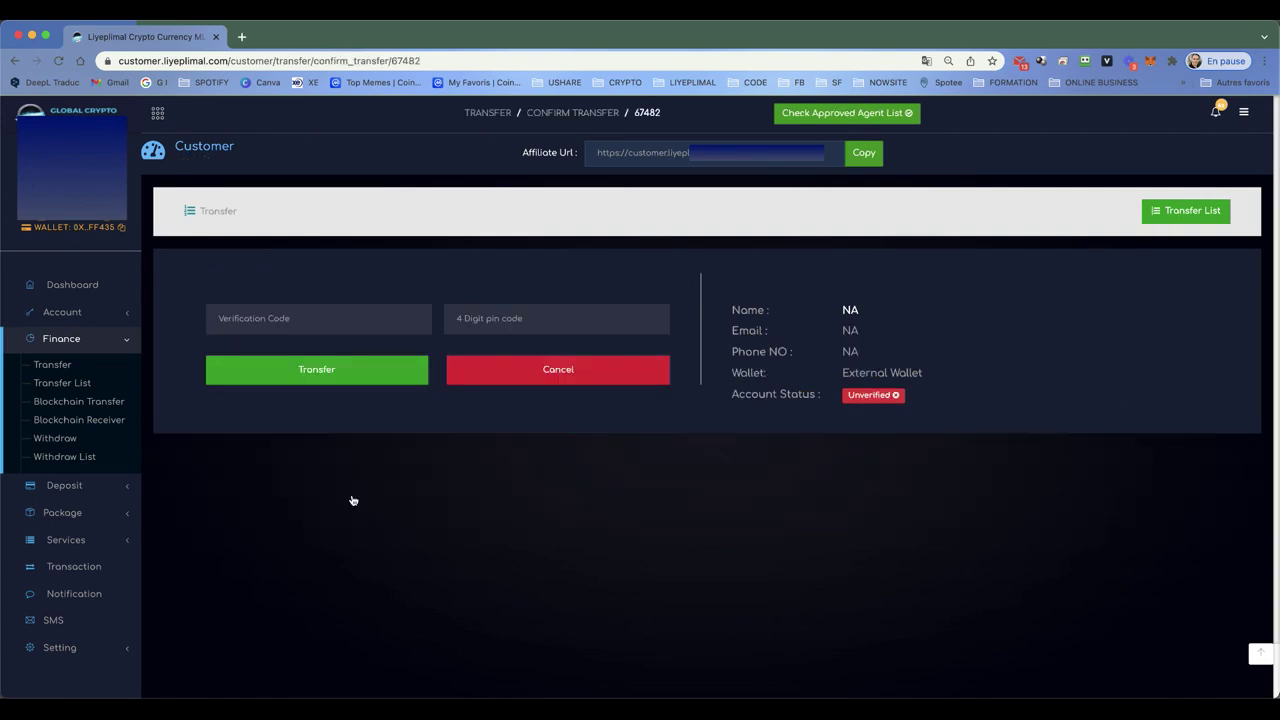
click(527, 316)
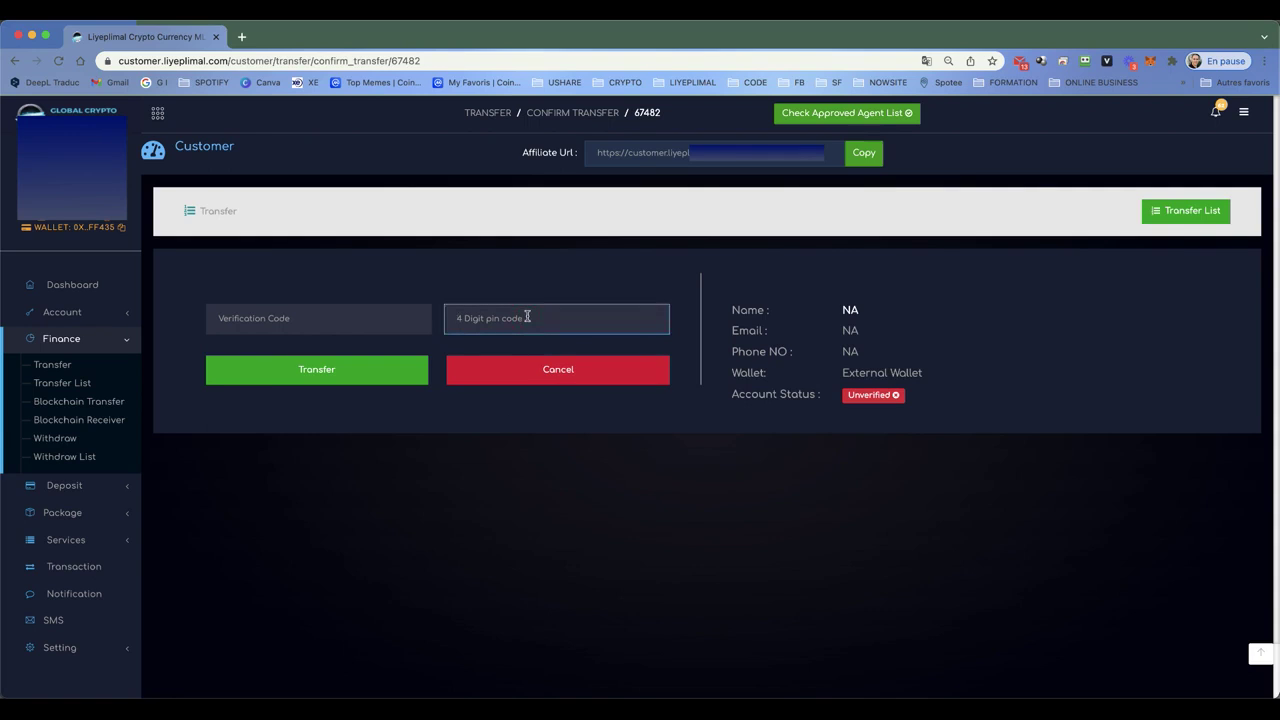
click(380, 318)
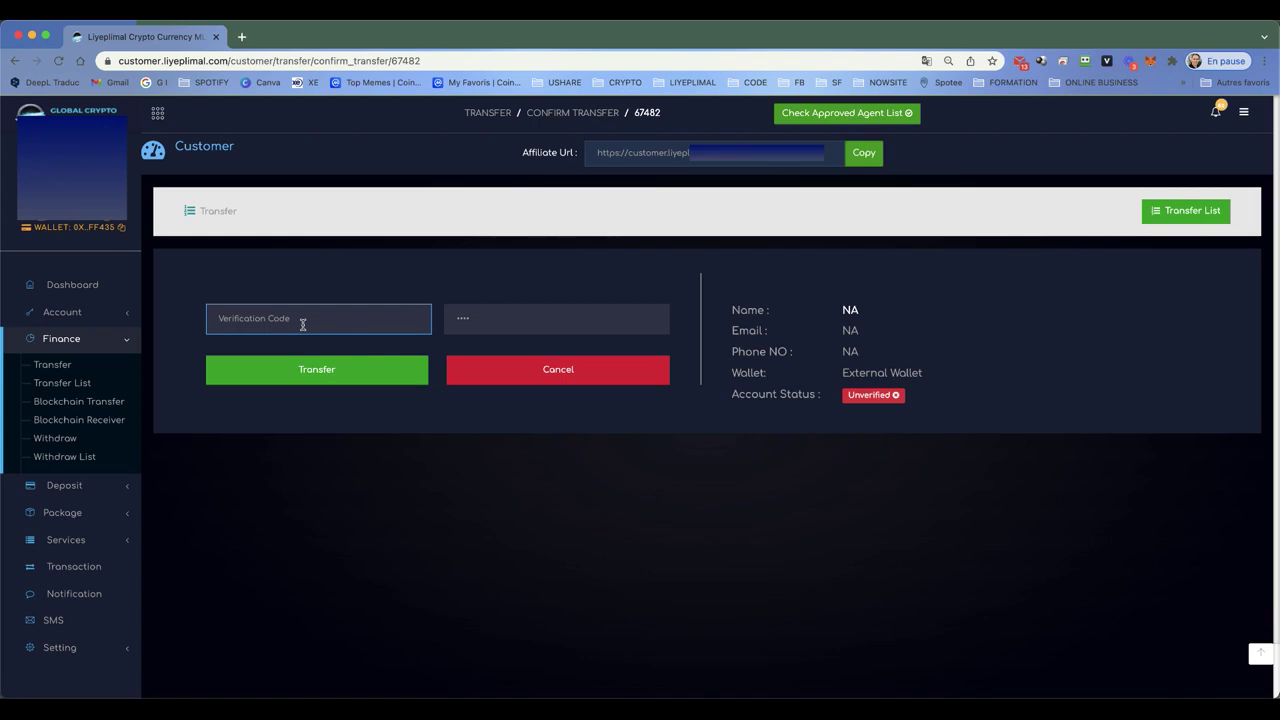
click(314, 372)
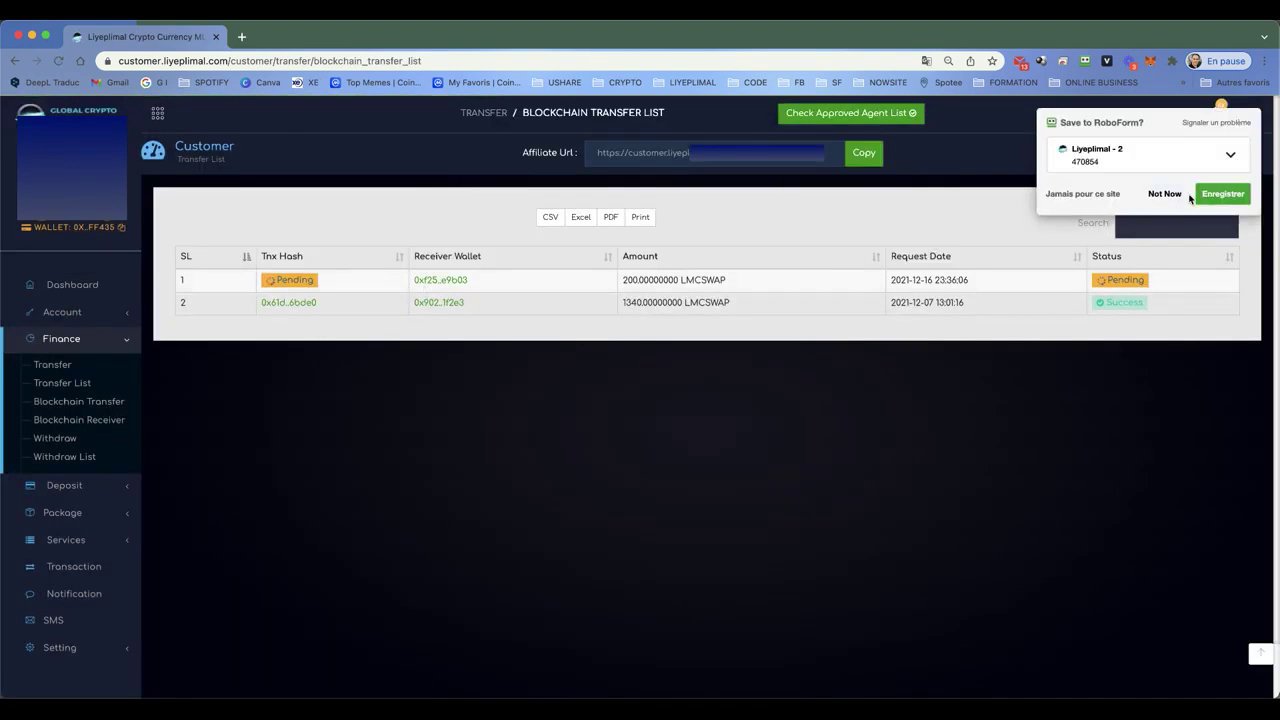
Step: Dismiss the RoboForm save-login popup to view the pending 200 LMCSWAP transfer
click(1167, 194)
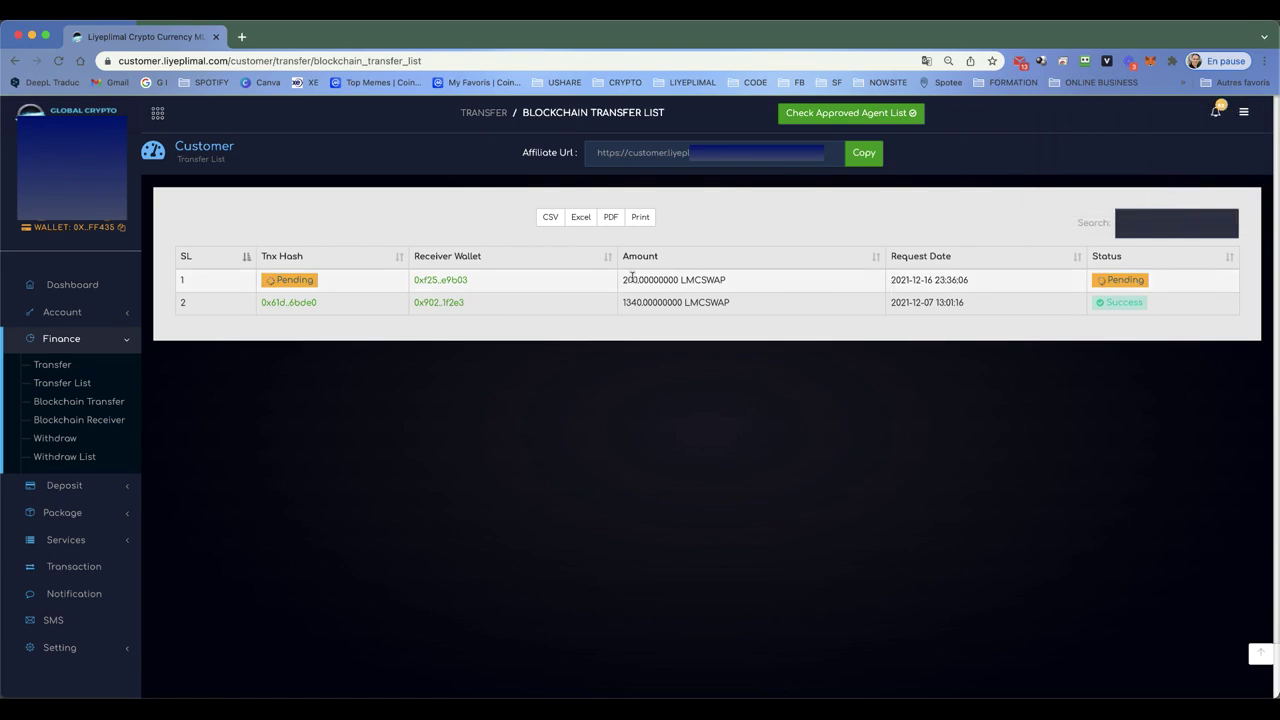